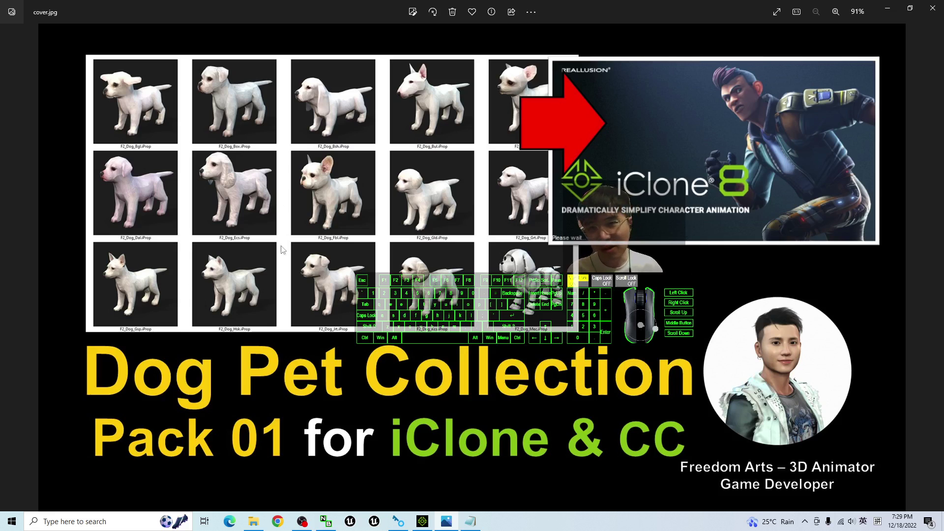
Bring up the dog props folder, select F2_Dog_Box, then clear the selection.
click(253, 522)
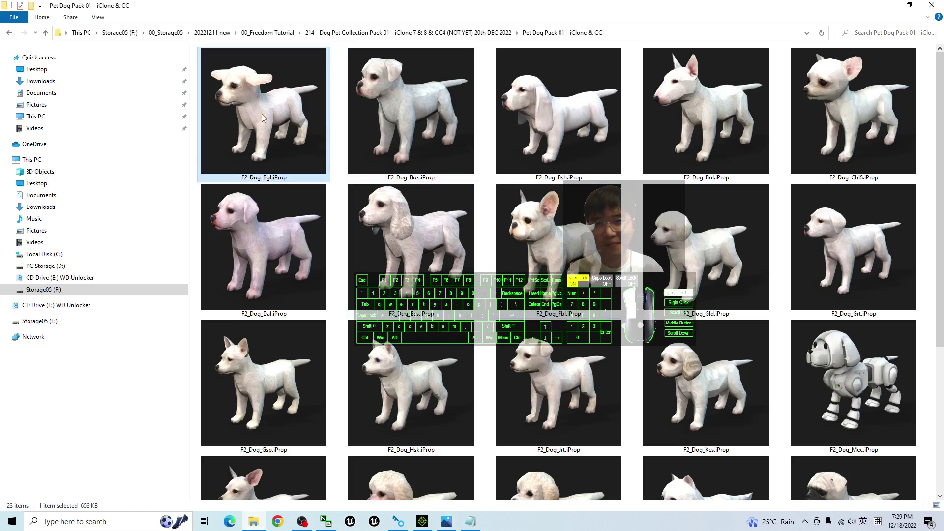
click(435, 181)
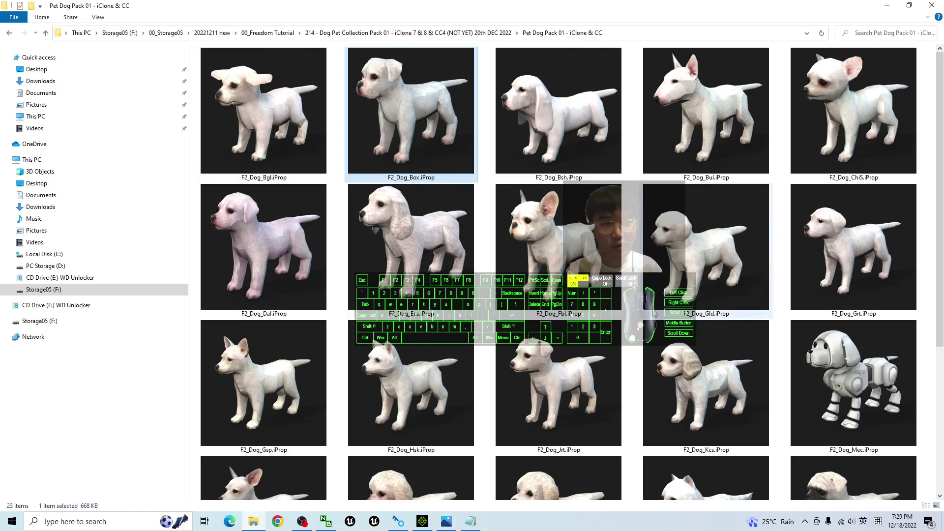
scroll(642, 251, down, 3)
scroll(507, 256, up, 3)
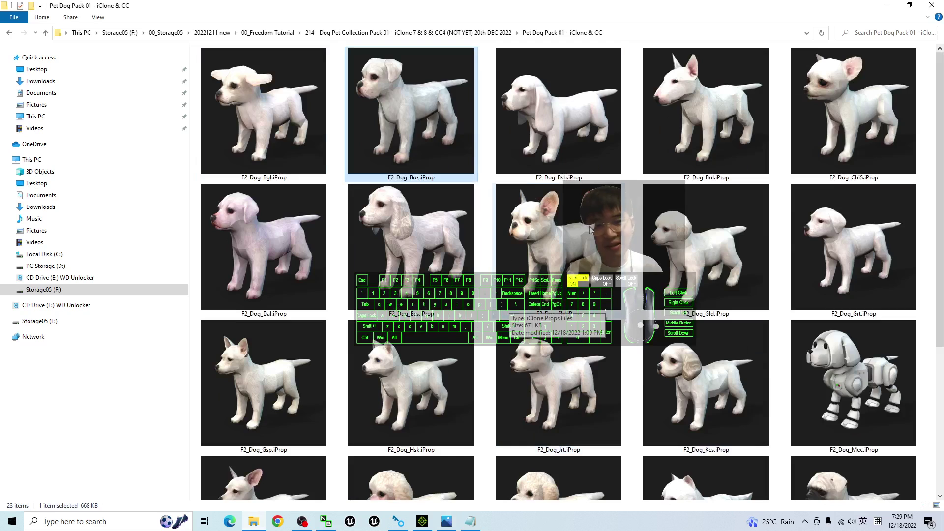
click(633, 209)
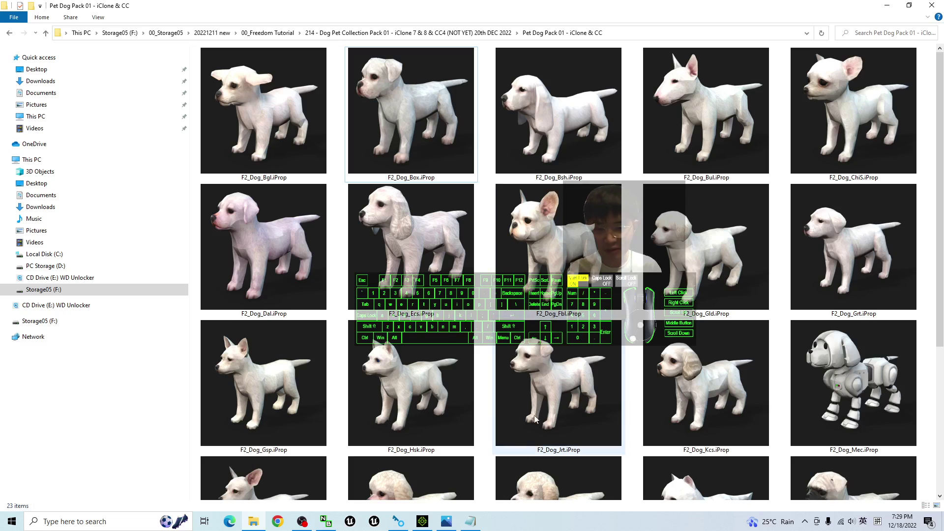
Highlight the Dog Pet Collection Pack 01 download link in notes.txt, then switch to iClone 7.
click(470, 522)
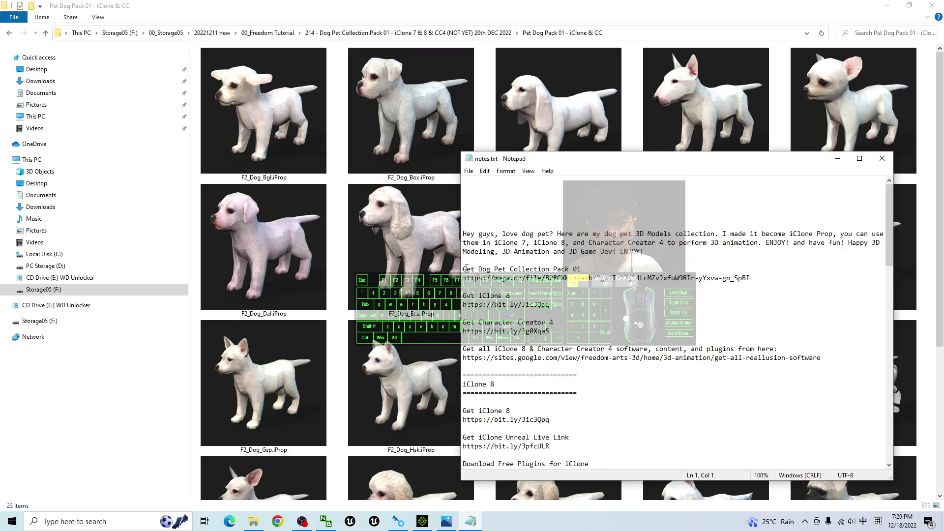
click(780, 259)
click(463, 270)
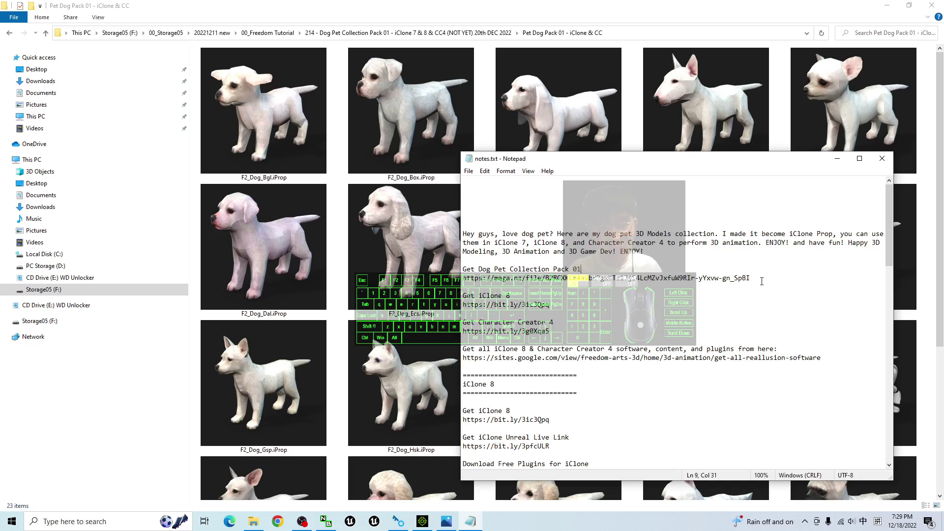
drag(761, 281, 480, 279)
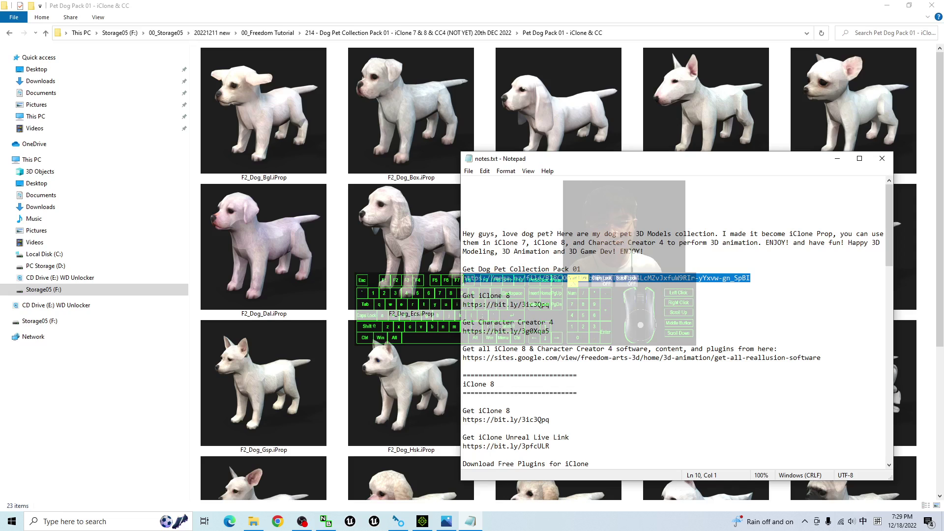
click(777, 281)
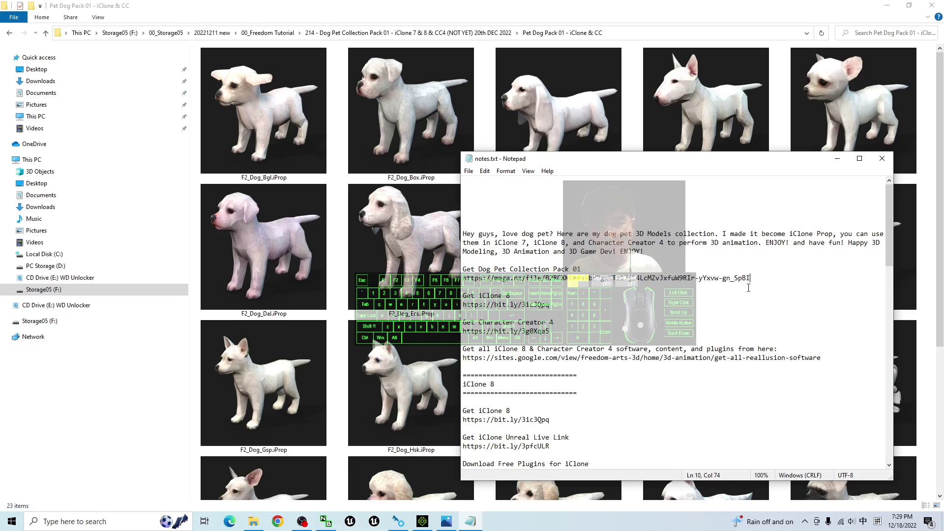
click(425, 164)
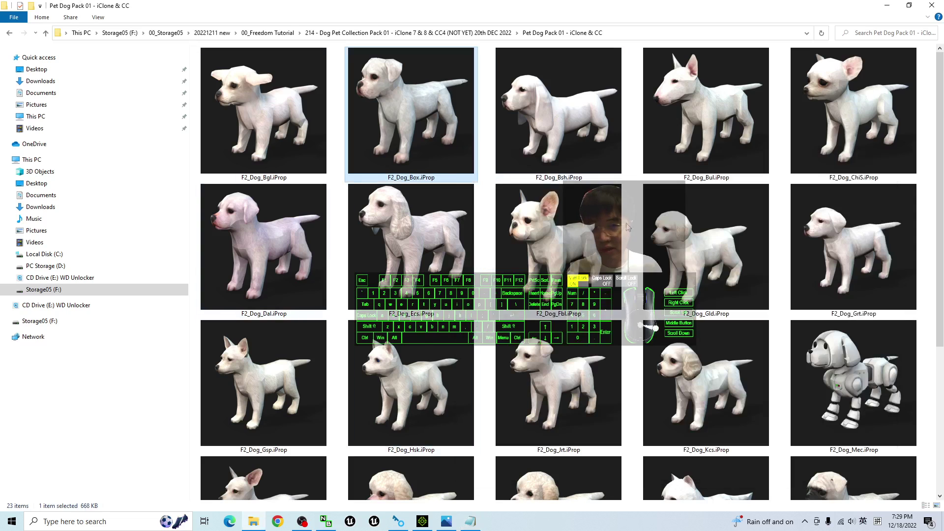
click(423, 522)
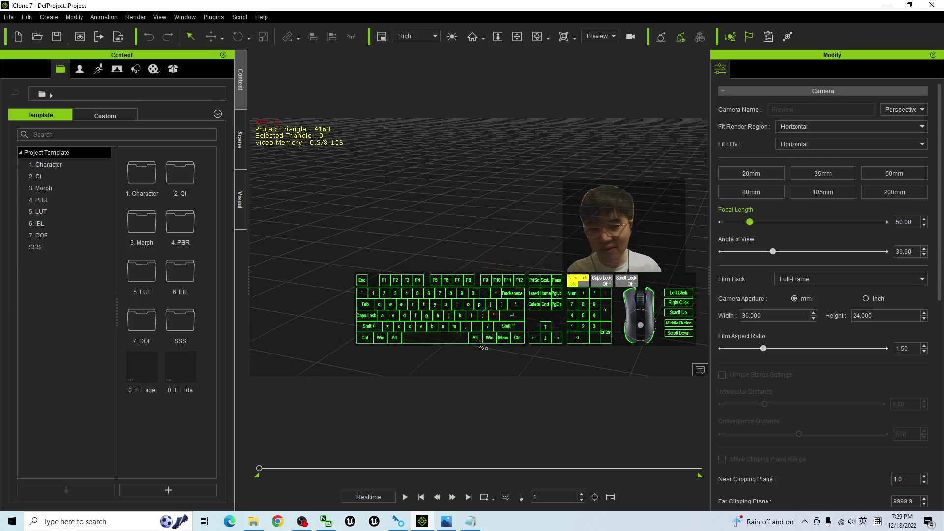
Shrink the Explorer window and drop the F2_Dog_Dal and F2_Dog_Box iProps into the viewport.
click(252, 522)
drag(585, 4, 216, 104)
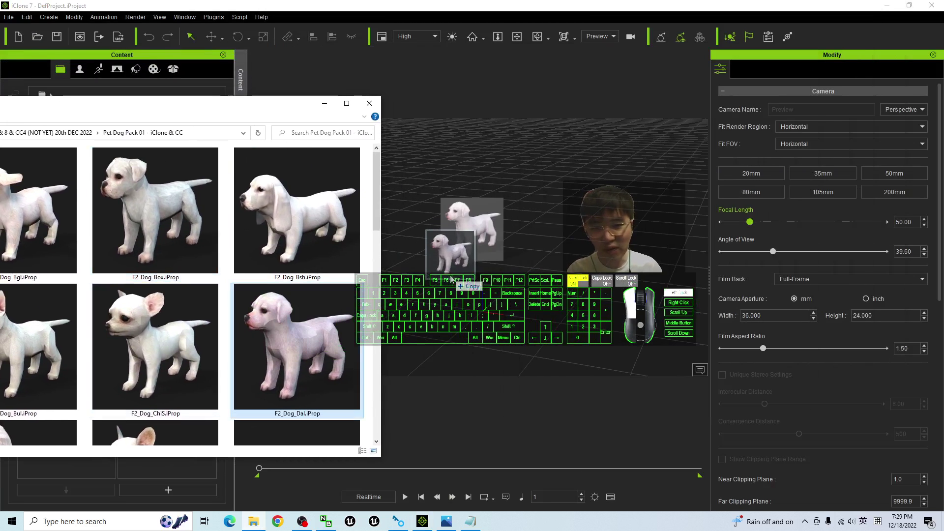
drag(434, 279, 464, 231)
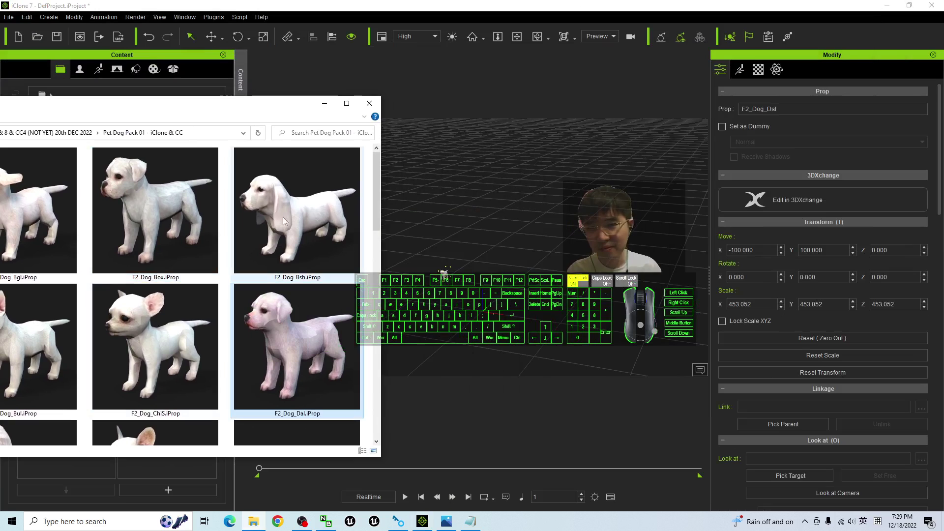
drag(155, 210, 569, 280)
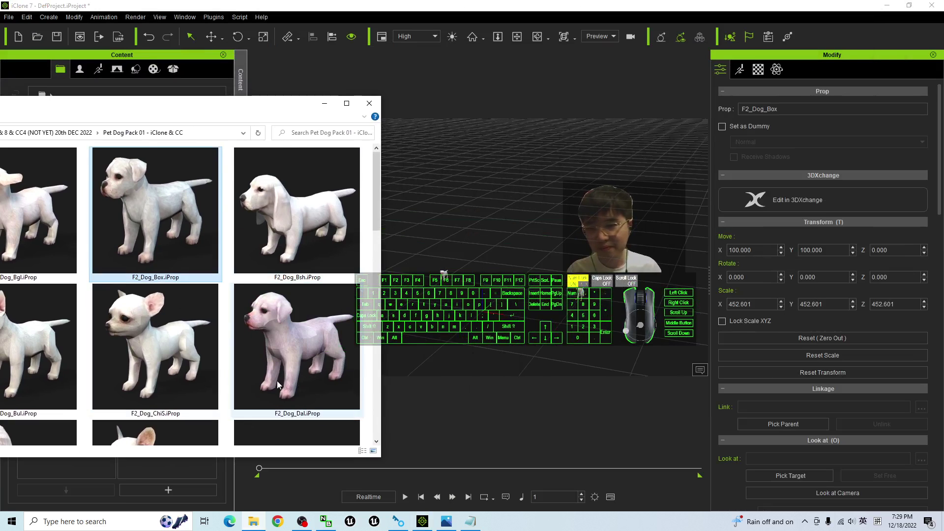
scroll(278, 385, down, 5)
drag(156, 373, 487, 313)
click(504, 312)
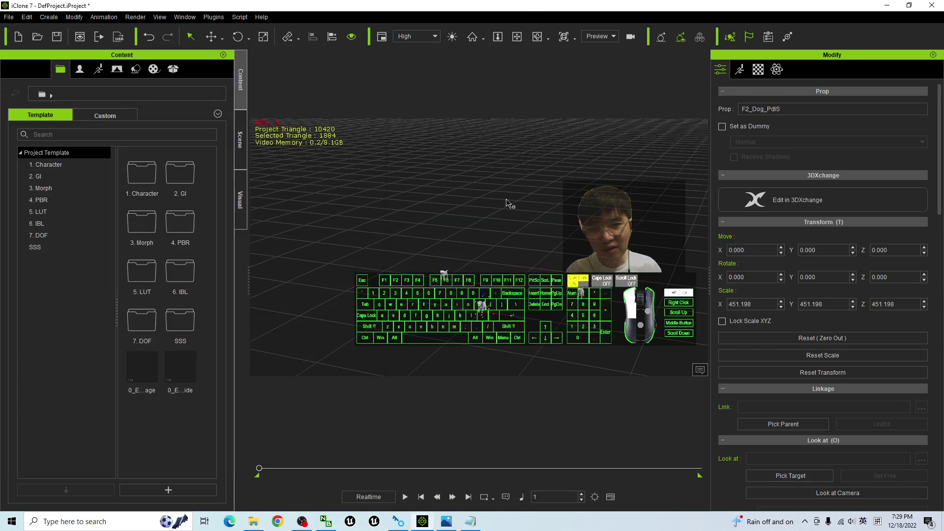
Select the poodle puppy and enlarge it with the Scale gizmo.
mouse_move(507, 162)
mouse_down()
mouse_move(514, 272)
mouse_move(487, 277)
mouse_up()
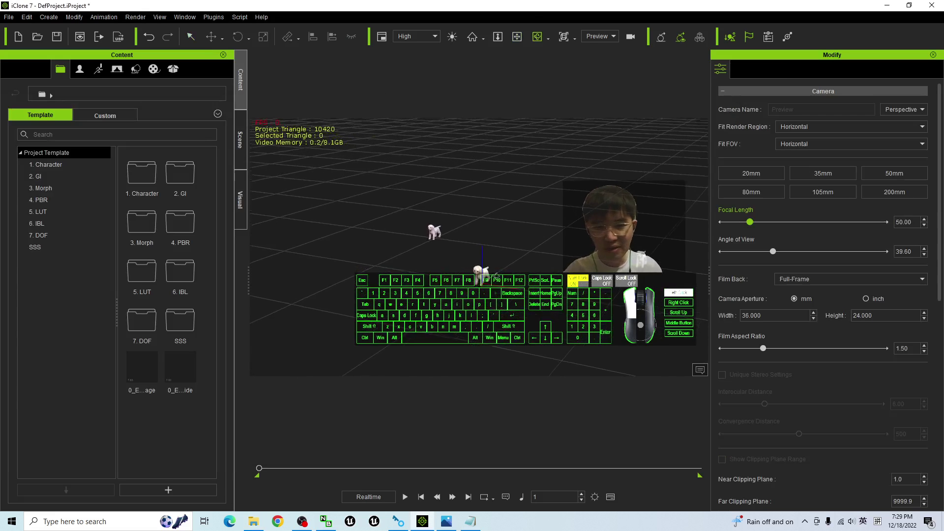
key(q)
click(487, 274)
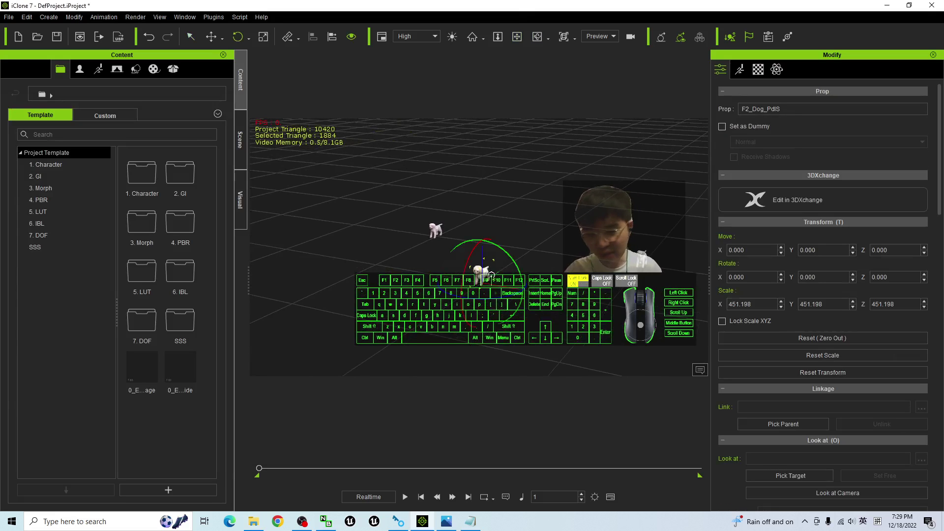
key(w)
key(e)
key(r)
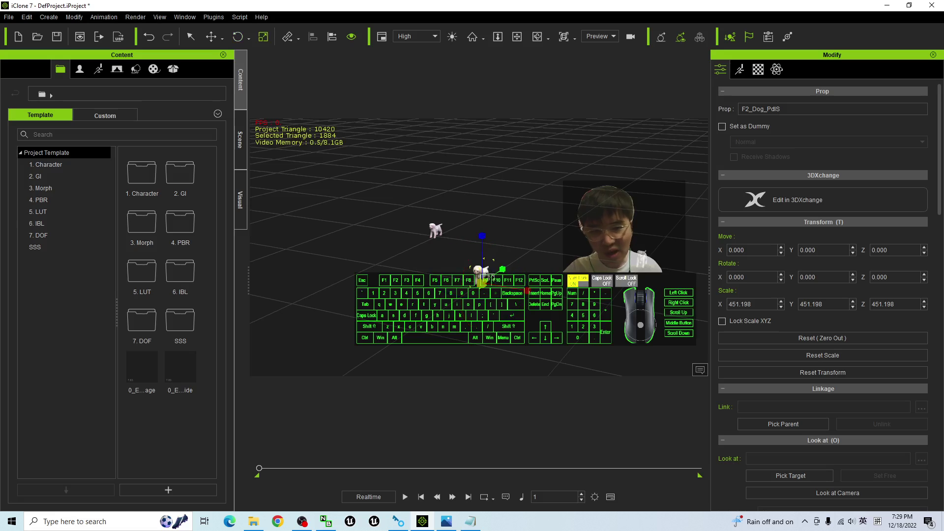
drag(481, 274, 481, 243)
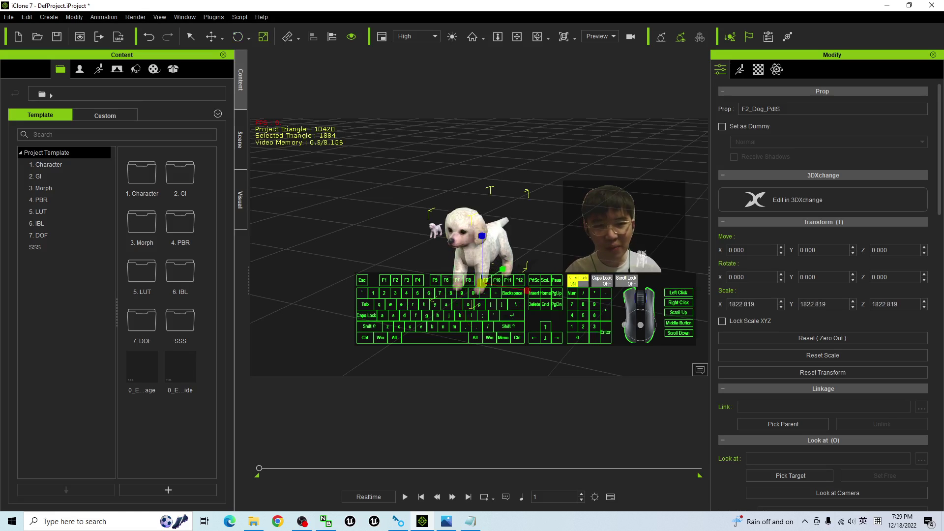
Enlarge the F2_Dog_Box and F2_Dog_Dal puppies, then orbit toward the dogs.
click(473, 244)
mouse_move(646, 255)
mouse_down()
mouse_move(768, 125)
mouse_move(499, 283)
mouse_up()
click(437, 233)
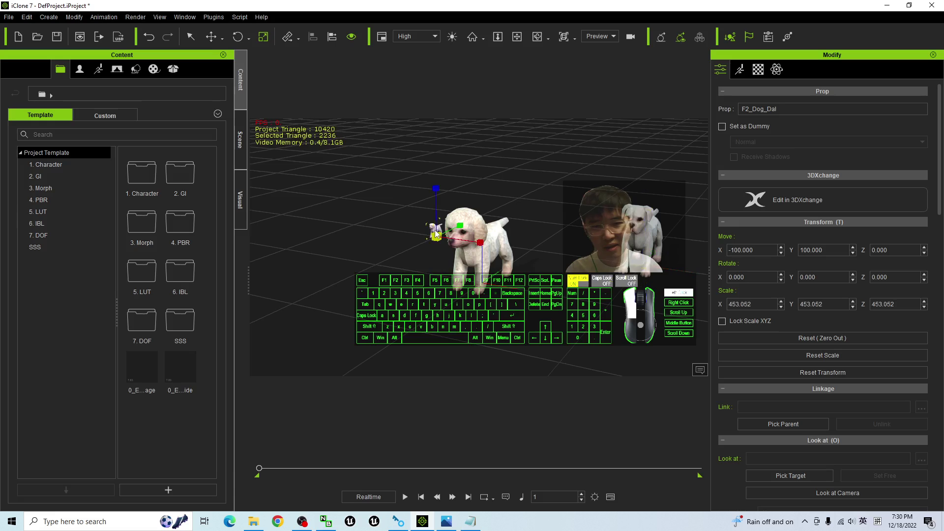
mouse_move(439, 235)
mouse_down()
mouse_move(789, 65)
mouse_move(583, 201)
mouse_up()
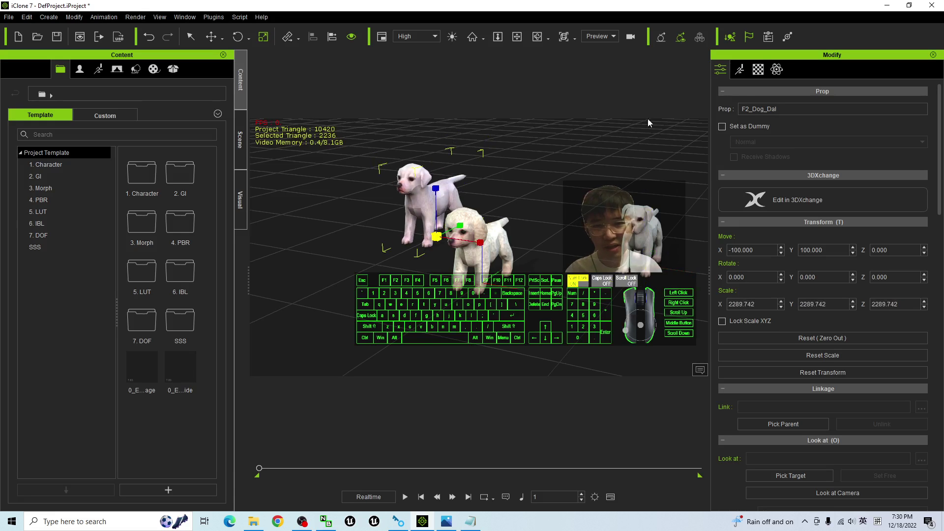
click(512, 214)
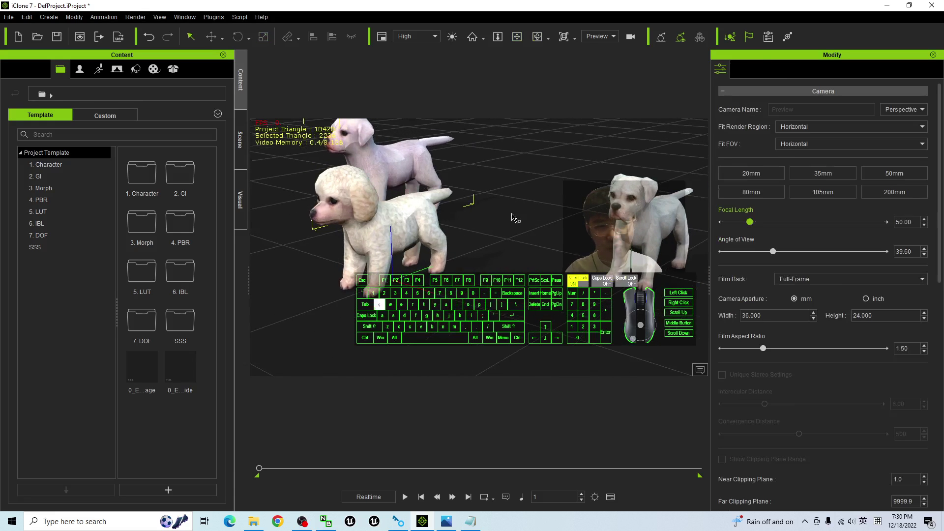
click(413, 222)
mouse_move(443, 244)
right_down()
mouse_move(509, 246)
mouse_move(561, 207)
right_up()
click(739, 69)
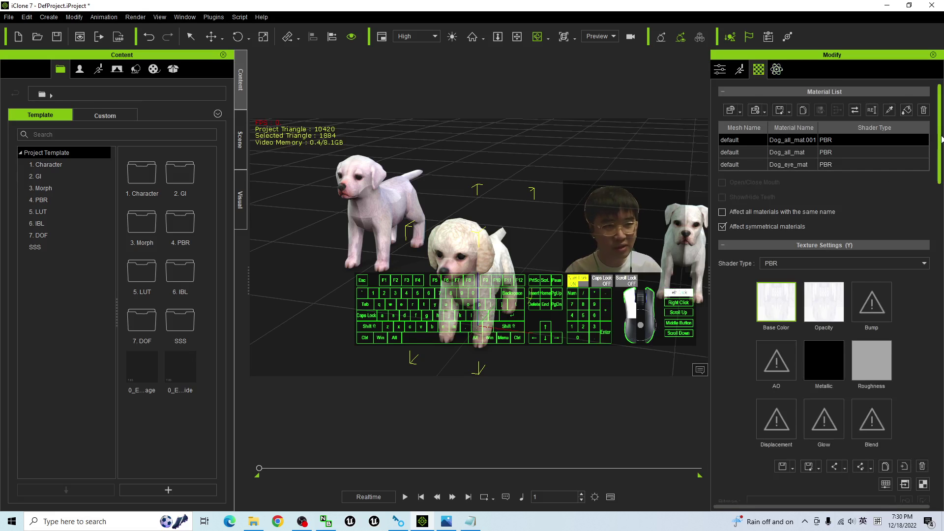
scroll(925, 141, down, 1)
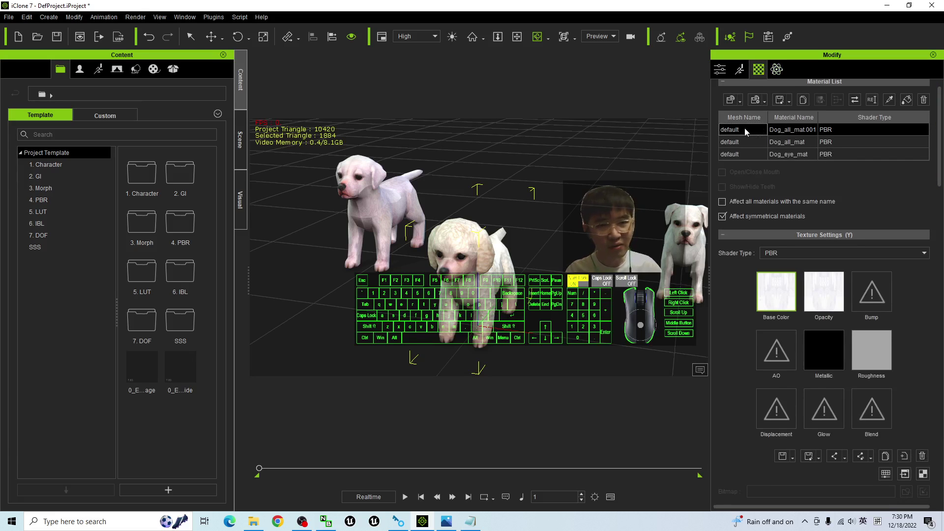
shift+click(753, 154)
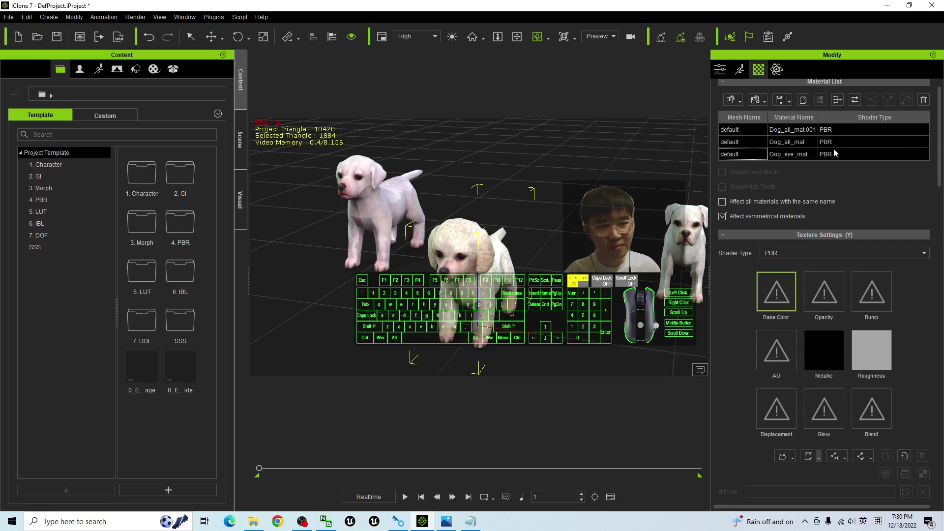
click(751, 131)
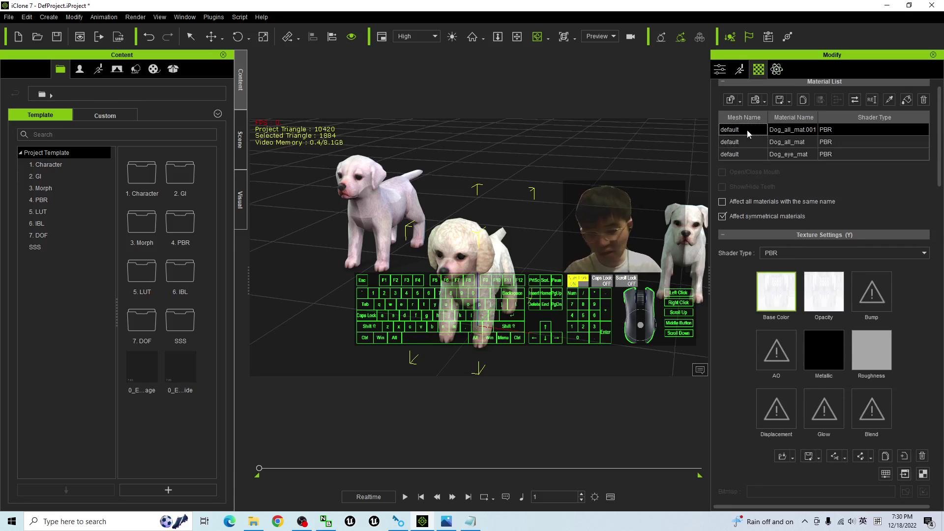
shift+click(743, 154)
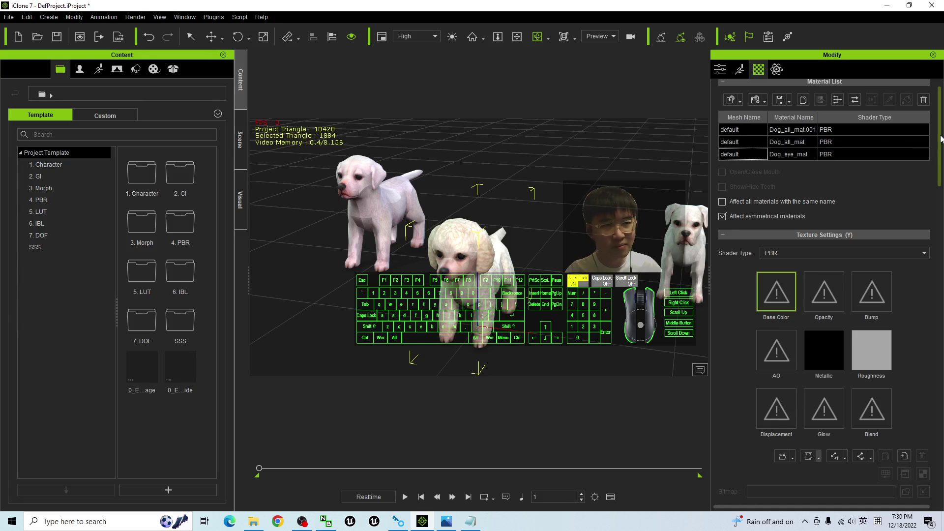
click(750, 156)
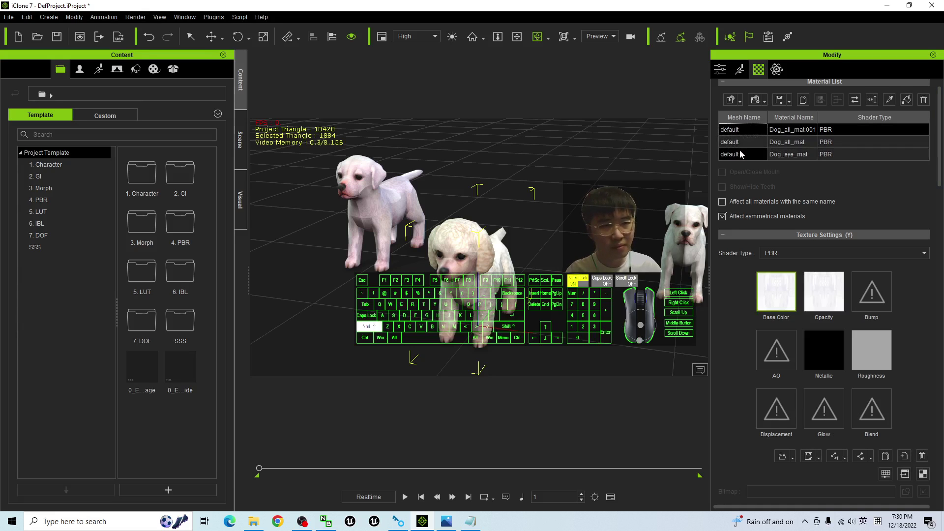
shift+click(740, 158)
scroll(900, 177, down, 5)
scroll(849, 219, down, 1)
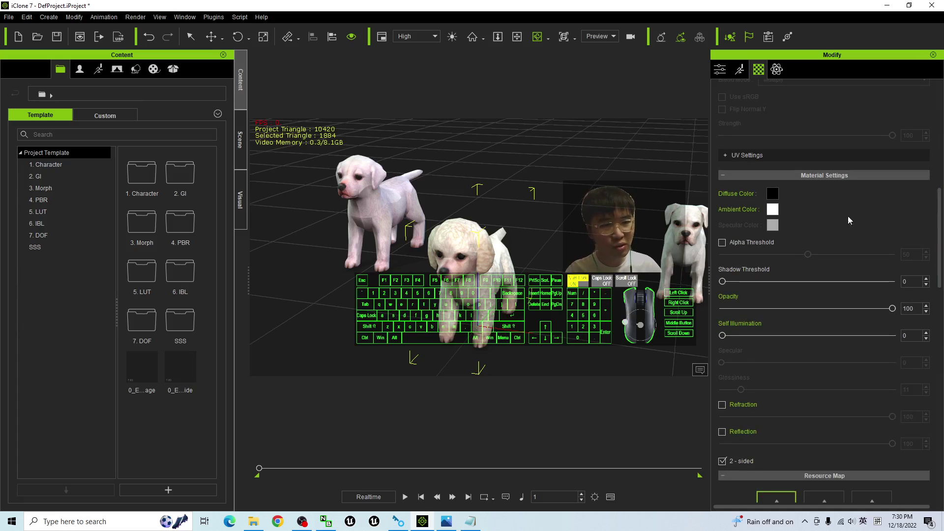
click(773, 194)
drag(531, 156, 750, 158)
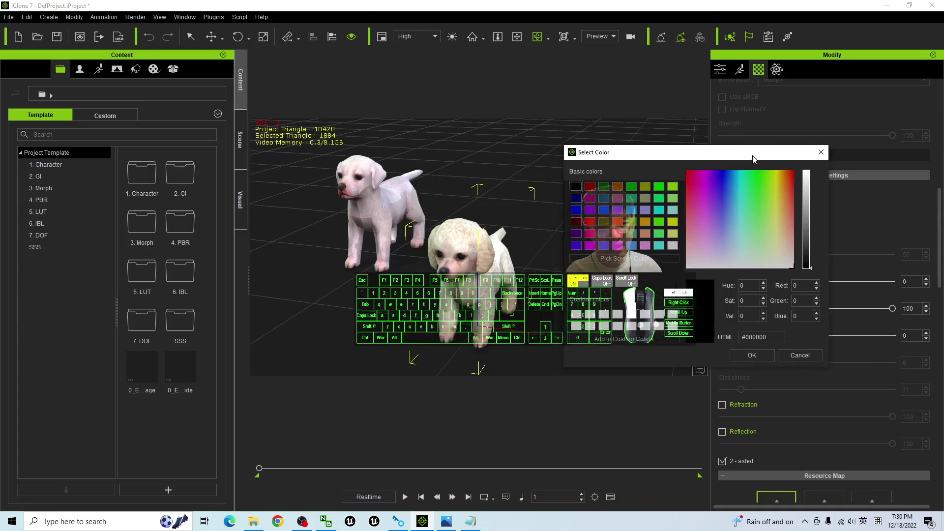
click(647, 237)
click(618, 223)
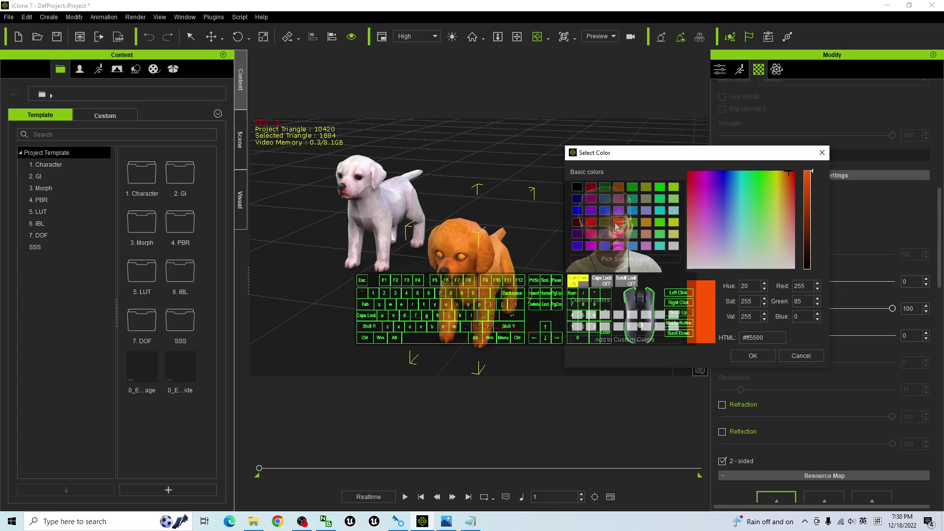
click(648, 224)
click(804, 357)
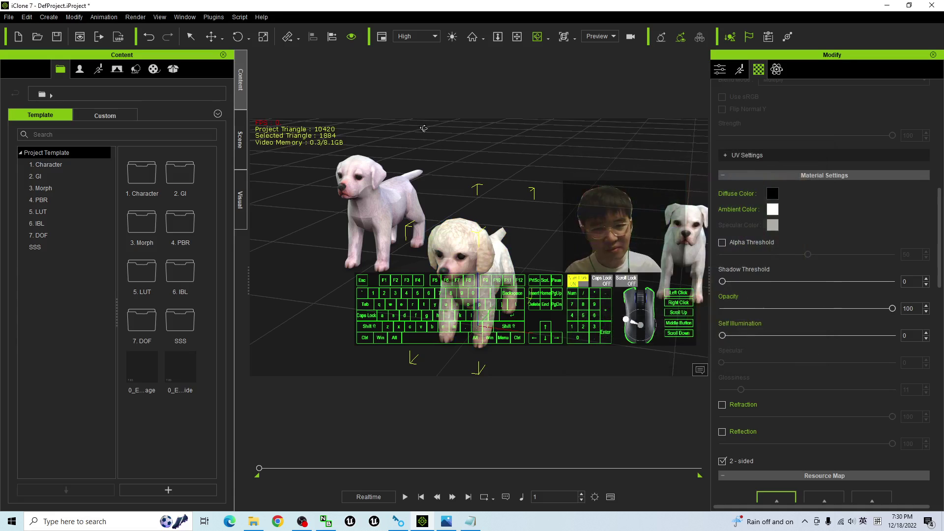
scroll(428, 133, up, 1)
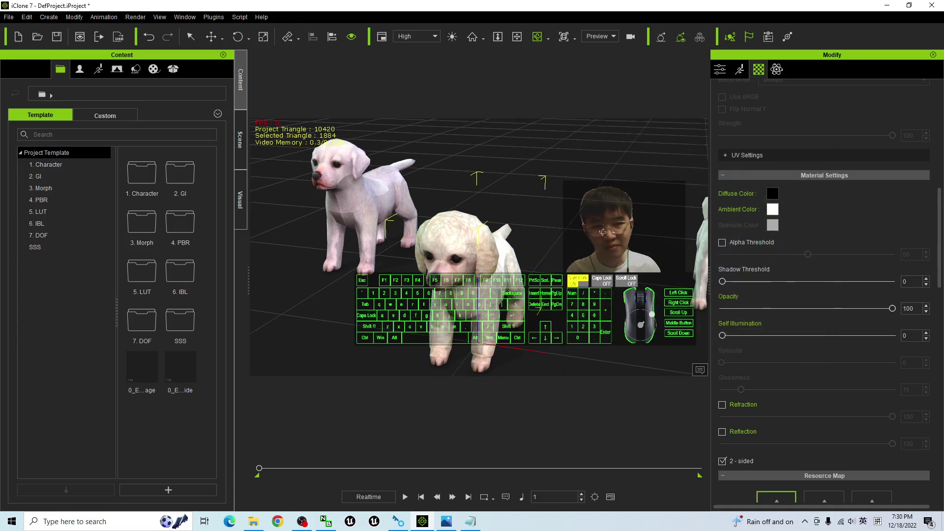
scroll(826, 229, up, 2)
scroll(824, 224, up, 2)
scroll(813, 206, up, 2)
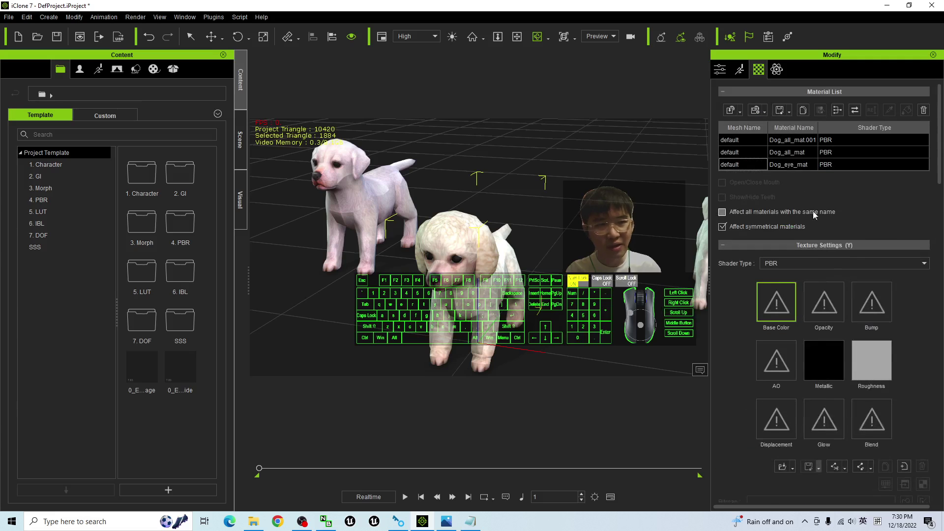
Select the Dog_all_mat.001 and Dog_all_mat materials together.
click(795, 164)
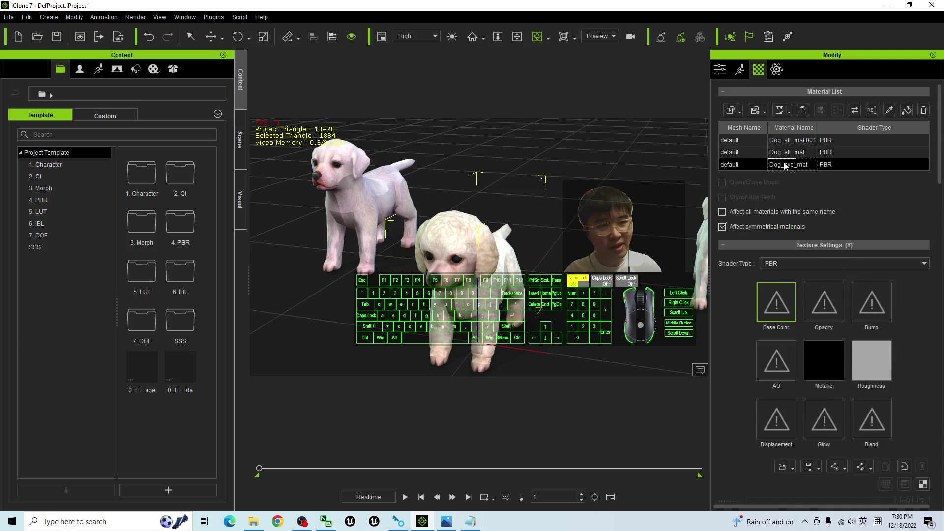
click(754, 141)
ctrl+click(750, 152)
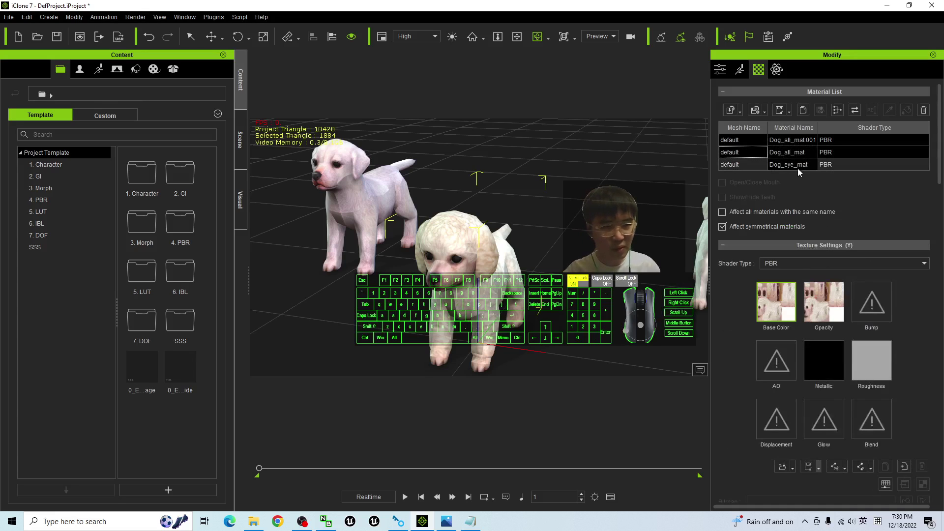
scroll(885, 413, down, 3)
scroll(884, 409, down, 2)
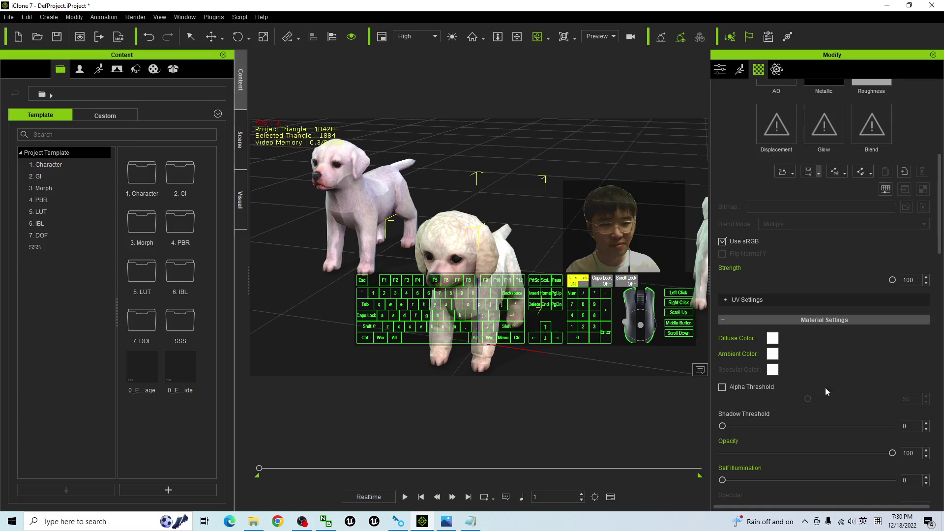
Preview a peach diffuse colour darkened toward brown on the poodle.
click(772, 338)
drag(498, 147, 781, 149)
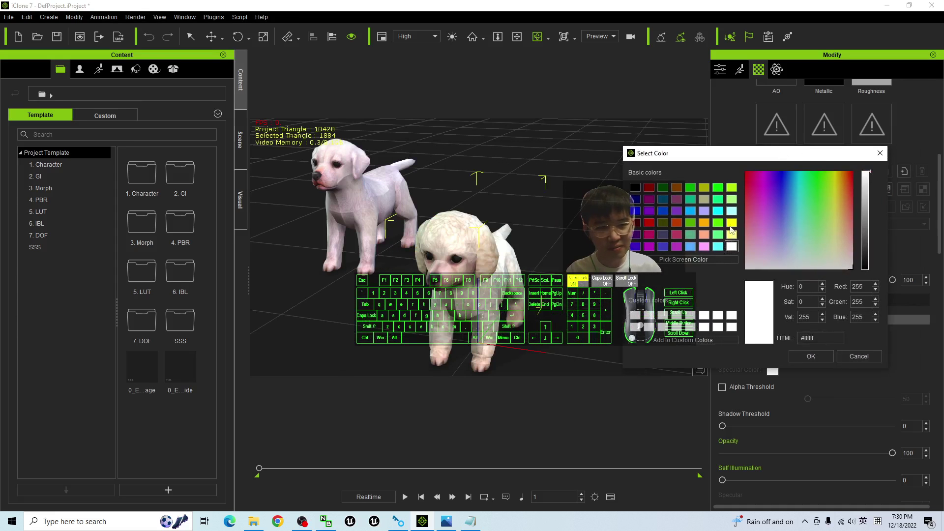
click(704, 235)
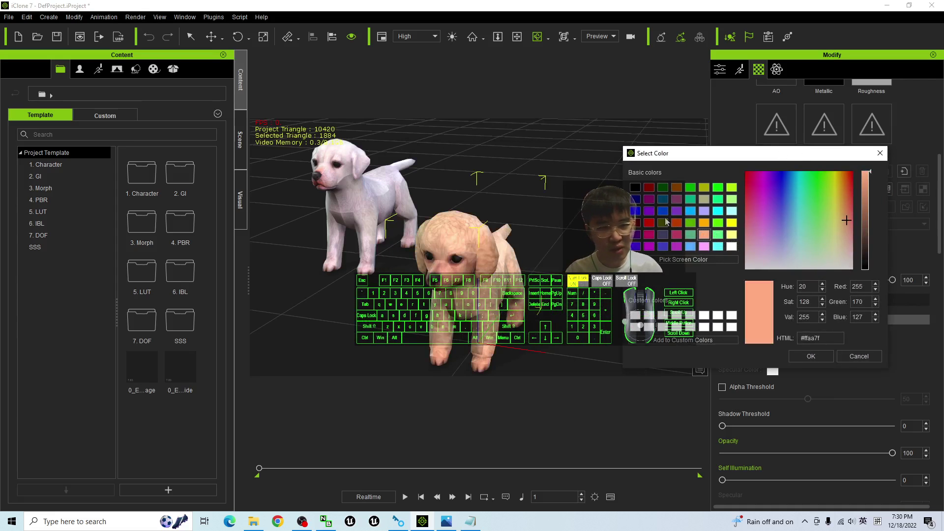
mouse_move(867, 216)
mouse_down()
mouse_move(868, 181)
mouse_move(870, 229)
mouse_up()
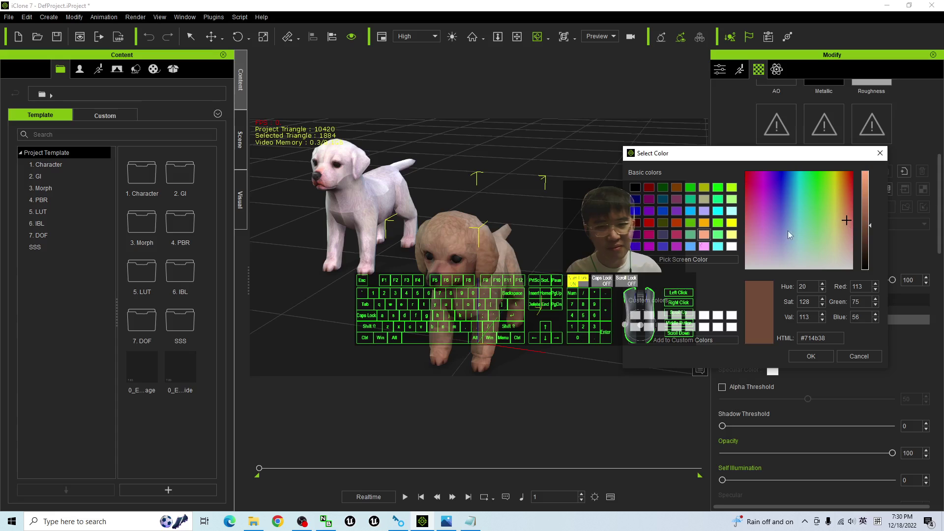
Discard the preview and apply a new, lighter brown diffuse colour to the poodle.
click(859, 356)
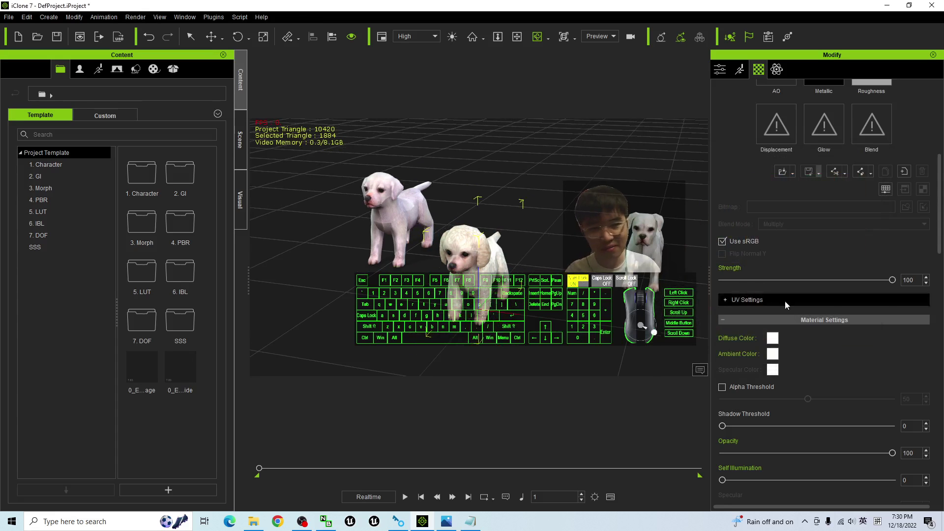
click(773, 338)
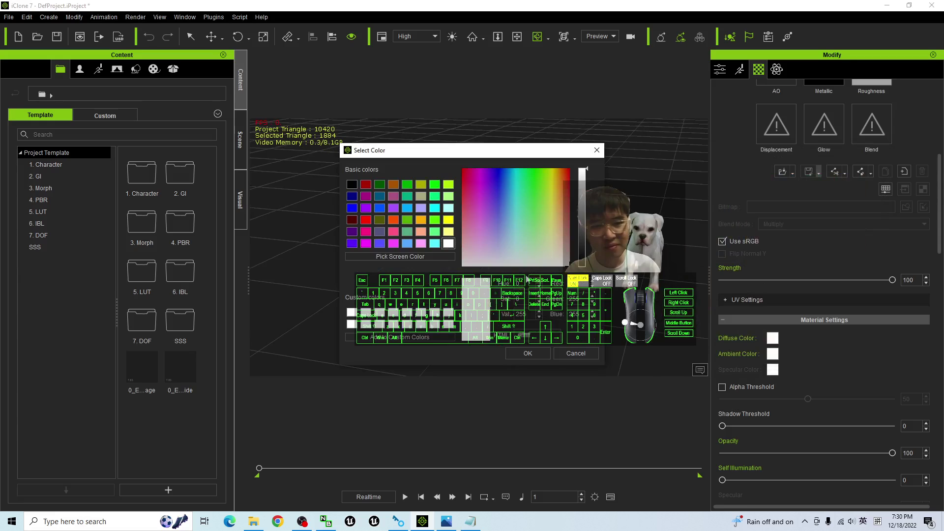
click(421, 231)
drag(548, 150, 732, 144)
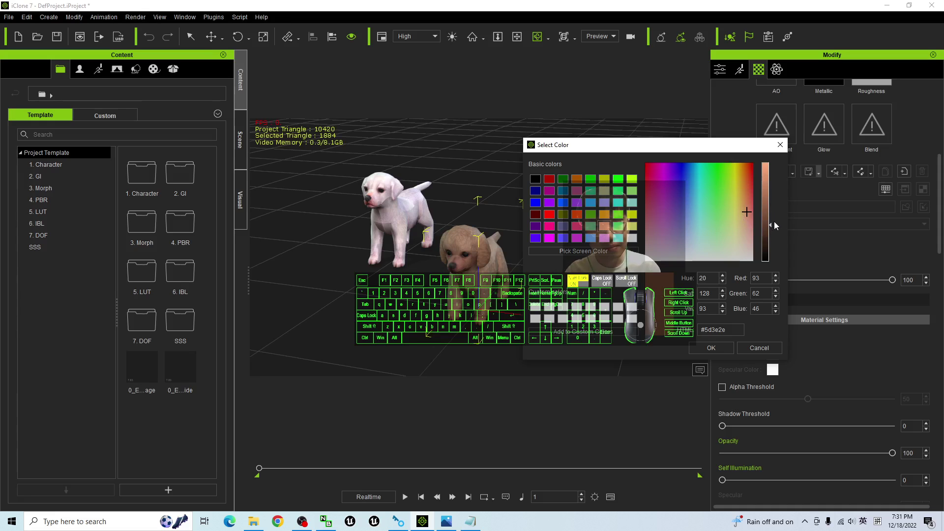
drag(772, 219, 776, 202)
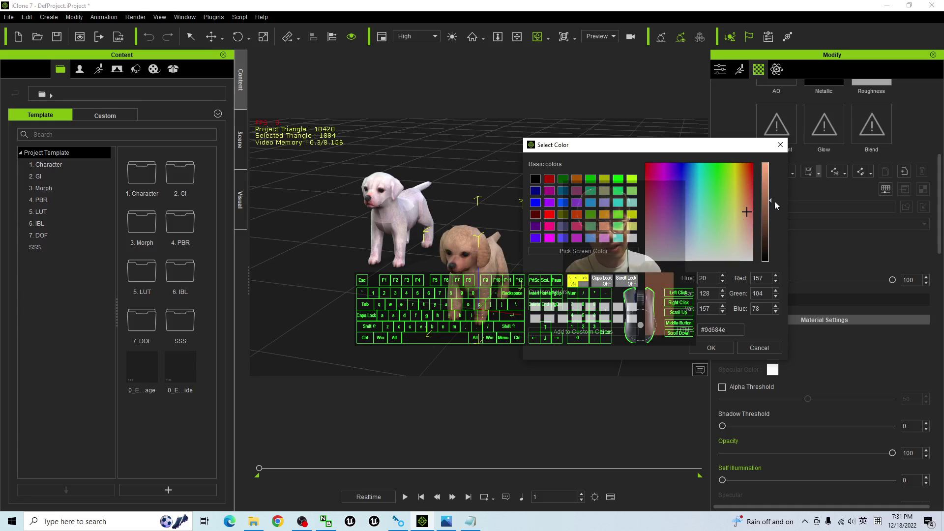
click(712, 348)
Orbit around the brown poodle, then bring up the dog props folder.
drag(479, 240, 438, 237)
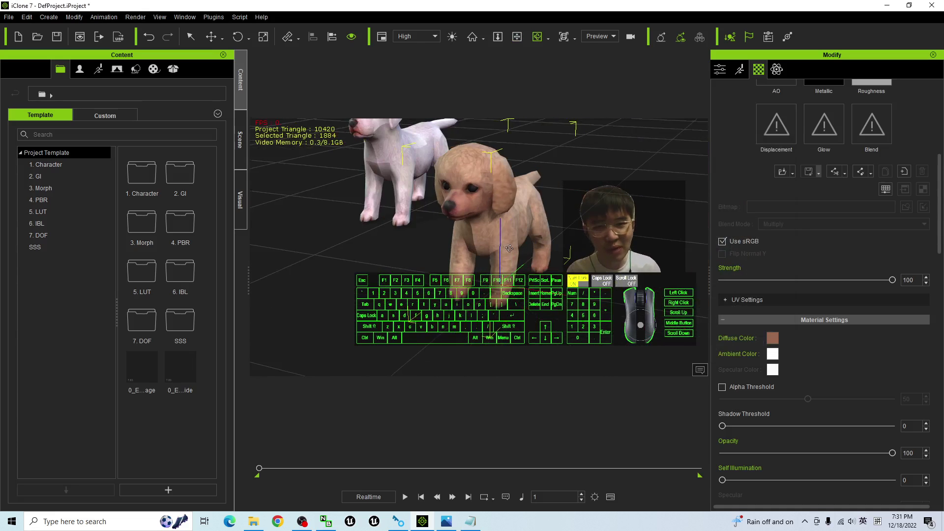
drag(438, 237, 428, 280)
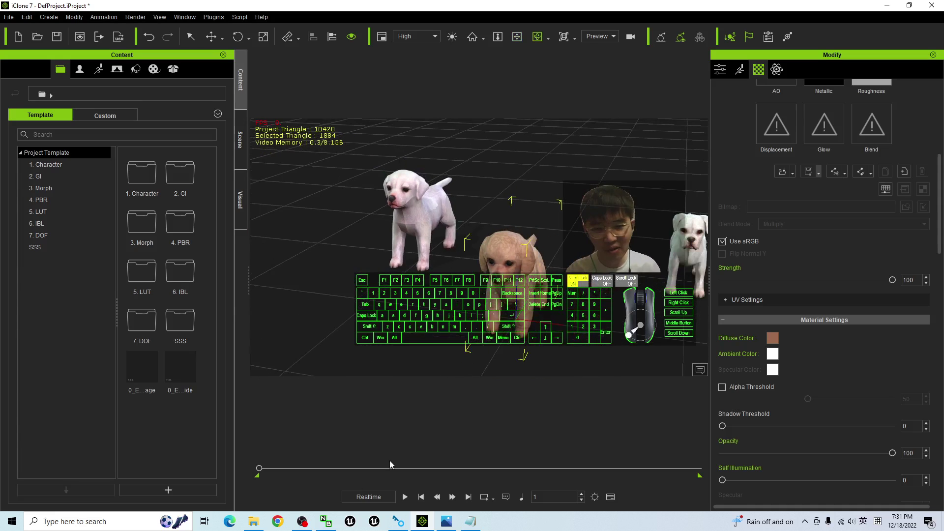
click(253, 522)
Maximize the Pet Dog Pack 01 folder window.
double_click(295, 104)
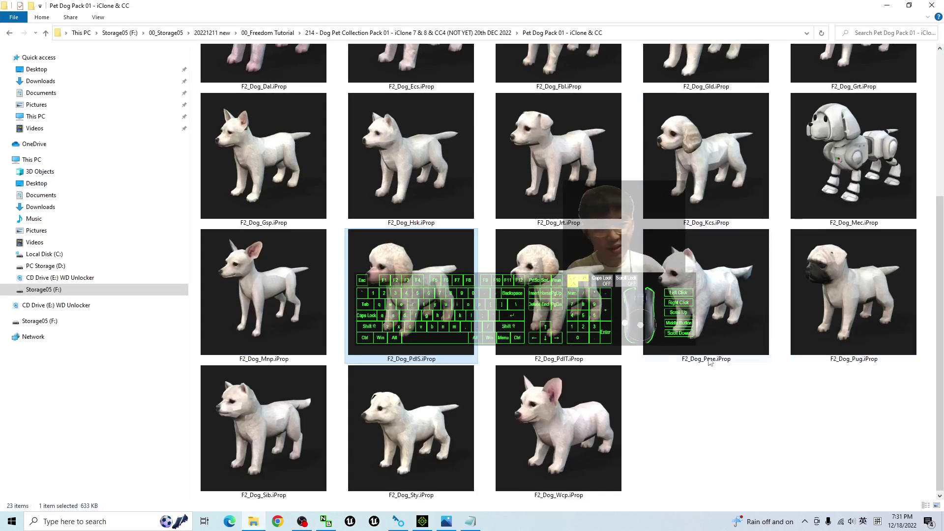
scroll(708, 369, up, 3)
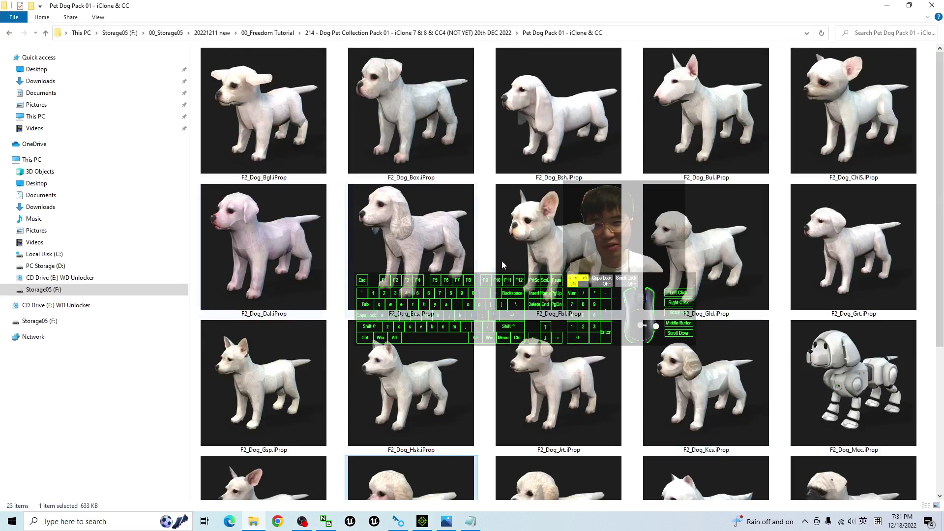
scroll(539, 248, down, 3)
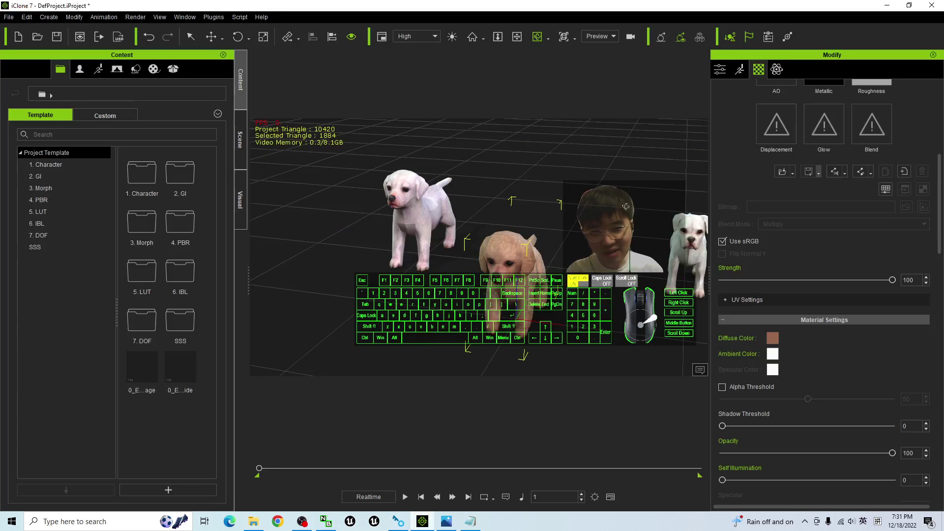
Drop the poodle iProp into the viewport and orbit around the dogs.
drag(423, 525, 495, 223)
right_drag(494, 222, 622, 257)
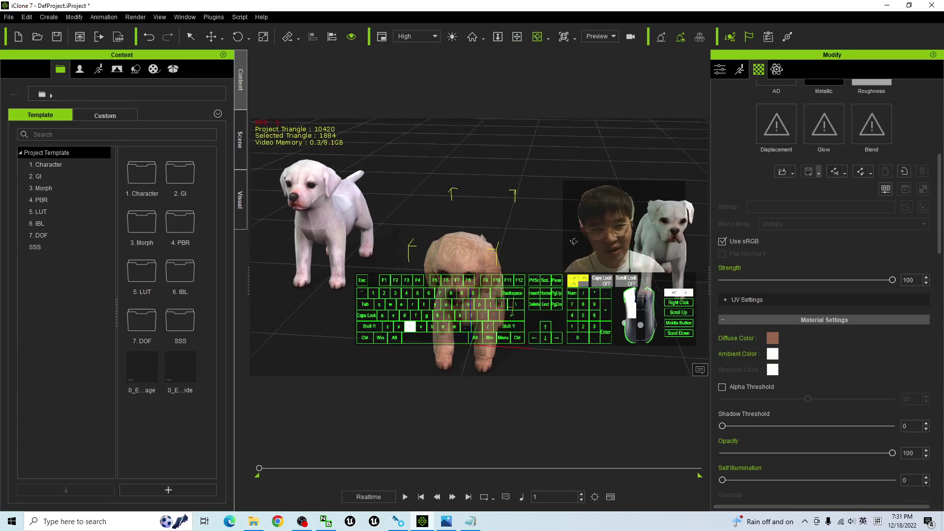
right_drag(622, 255, 664, 222)
Open and close the poodle's Edit Animation Layer on the Motion tab, then reframe the view.
click(740, 70)
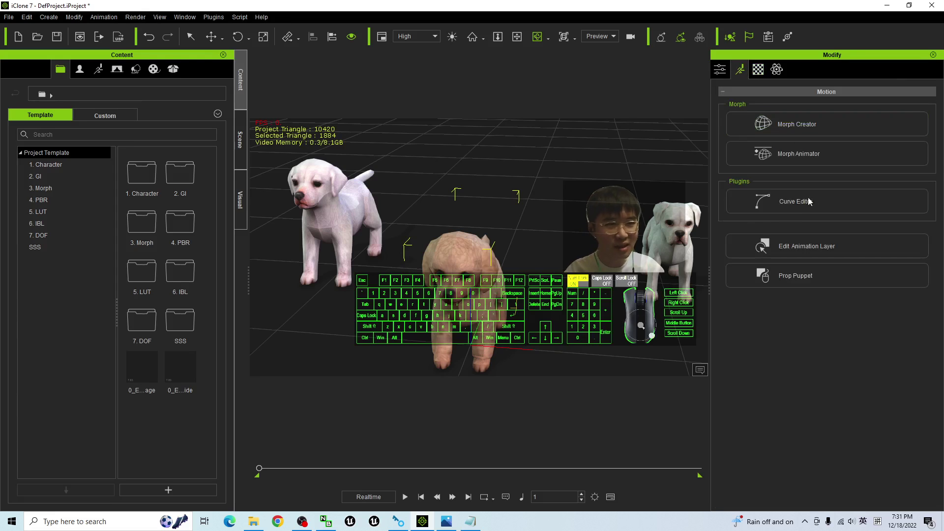
click(808, 255)
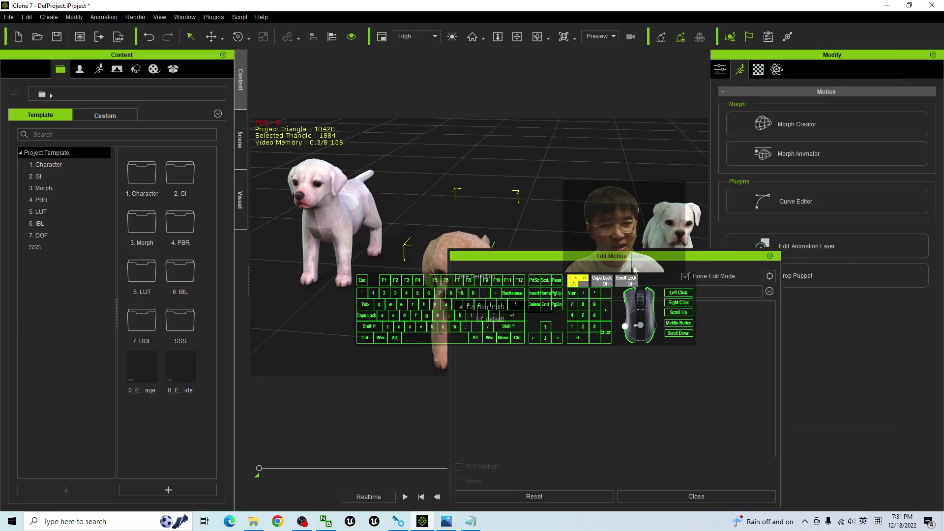
right_drag(510, 276, 397, 254)
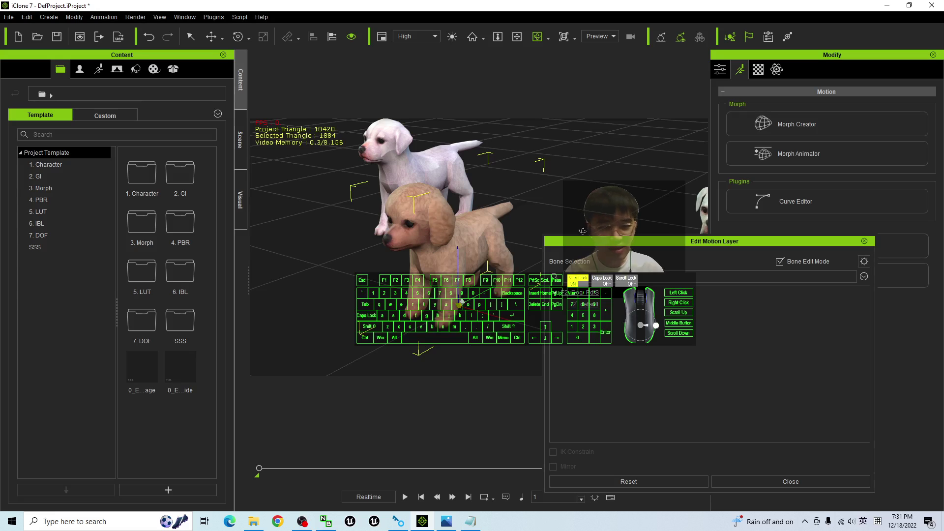
click(865, 241)
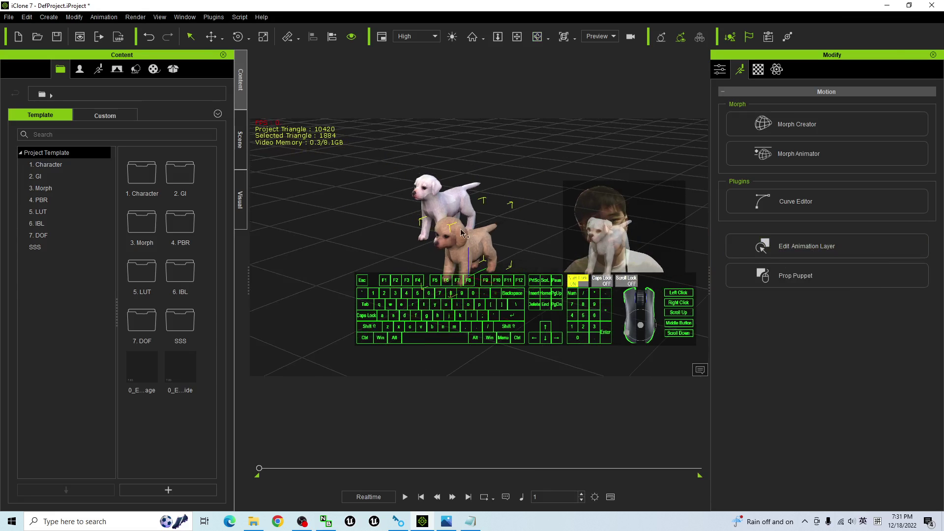
mouse_move(517, 222)
mouse_down()
mouse_move(503, 256)
mouse_move(346, 201)
mouse_up()
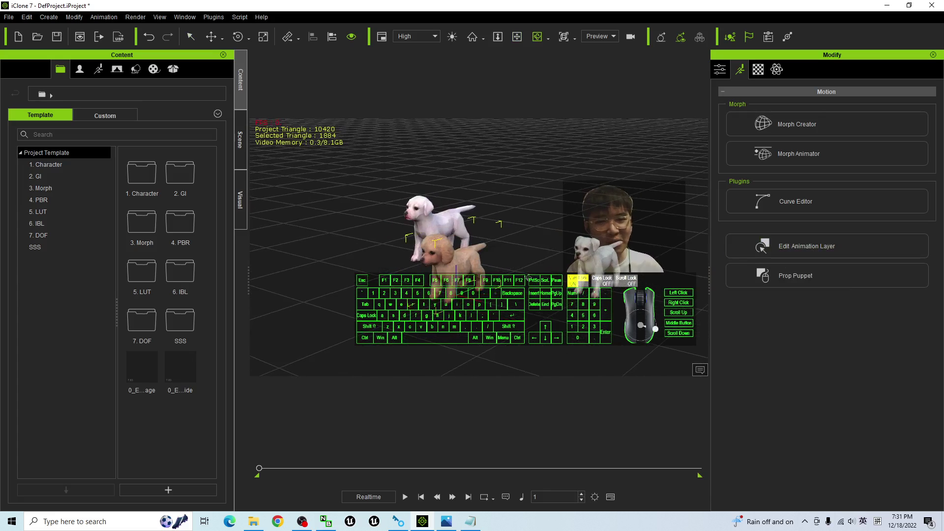
mouse_move(404, 252)
right_down()
mouse_move(467, 270)
mouse_move(555, 259)
right_up()
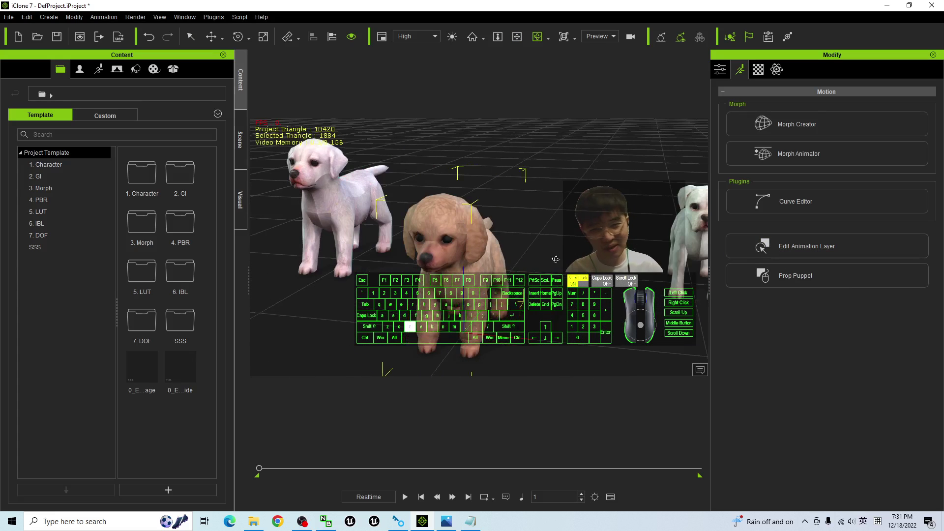
Show the pack's cover image in Photos, then return to the dog props folder.
click(448, 523)
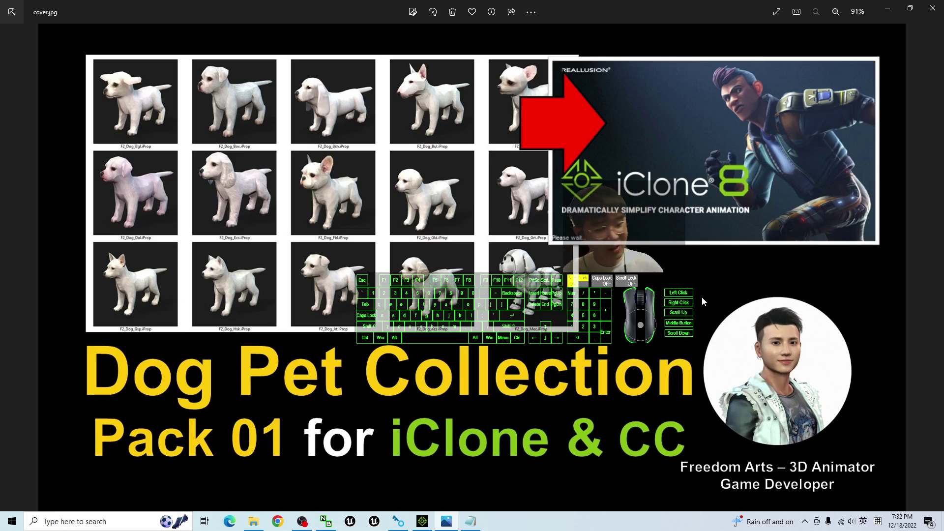
click(251, 523)
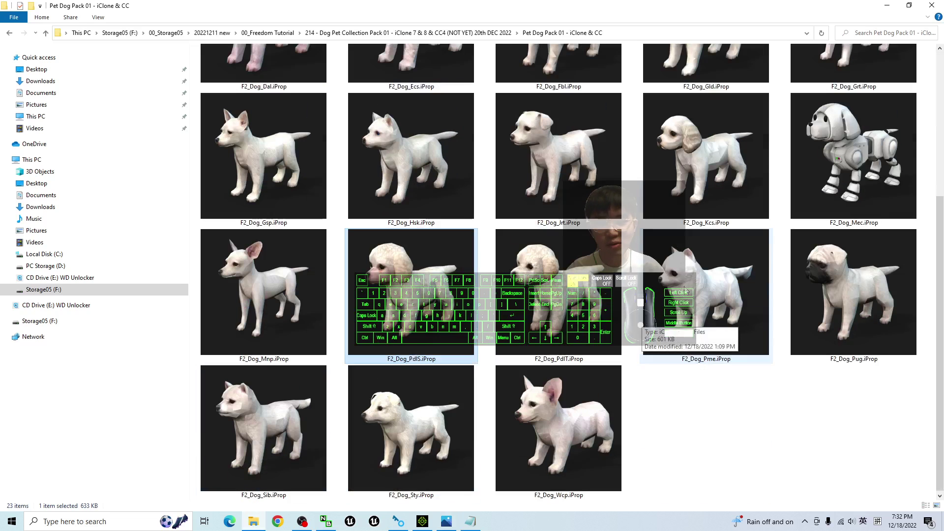